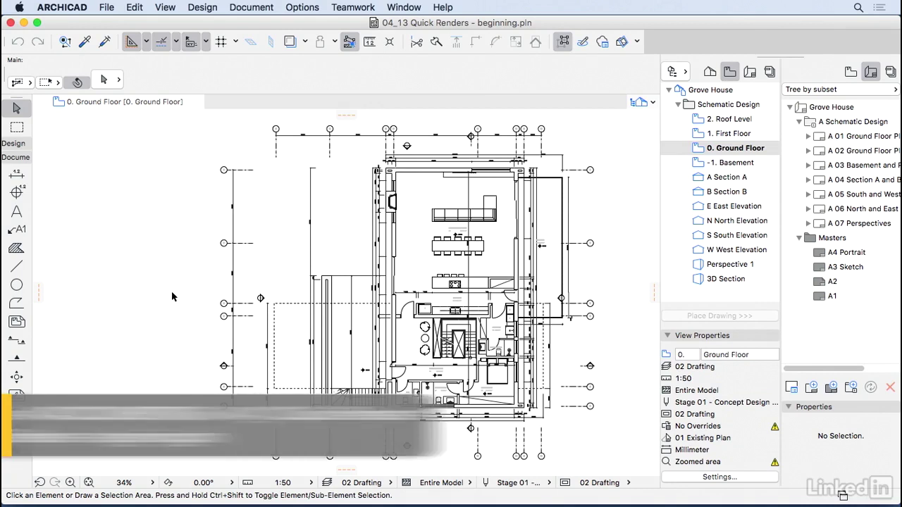
# Show the Grove House model in the 3D window and frame the house by panning and orbiting
pyautogui.press('F3')
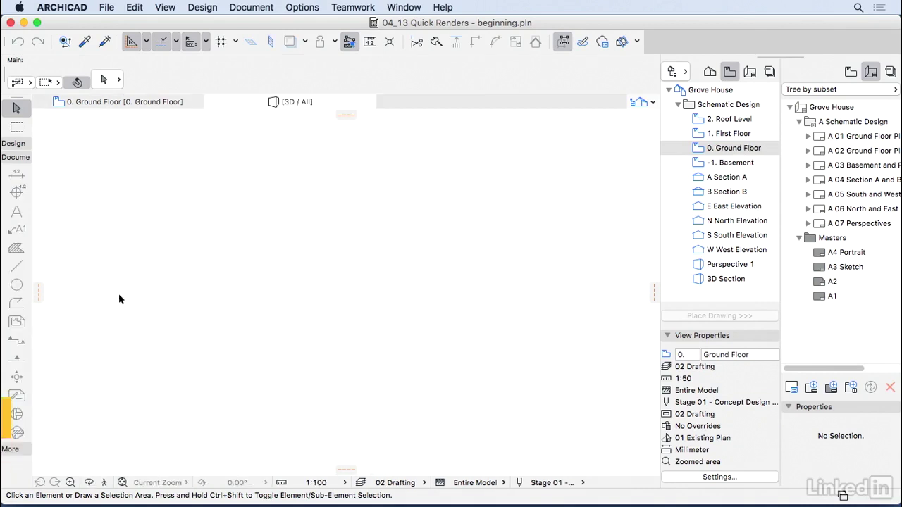
pyautogui.moveTo(383, 316); pyautogui.dragTo(375, 311, button='middle')
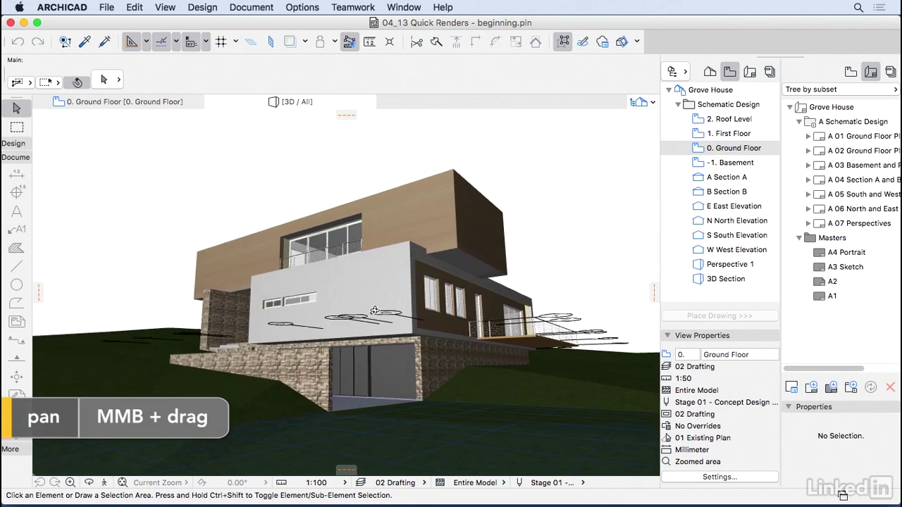
pyautogui.press('o')
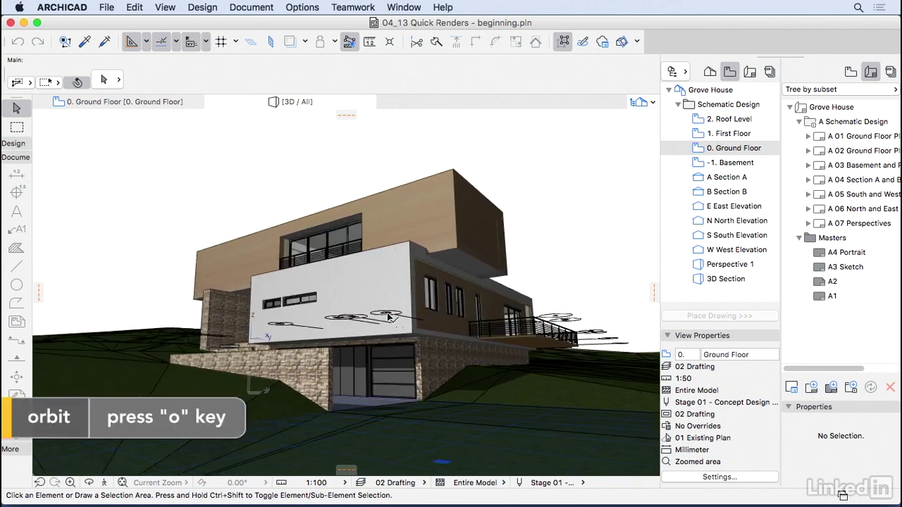
# Hide the Structural - Grid layer so the grid lines disappear from the 3D view
pyautogui.rightClick(389, 319)
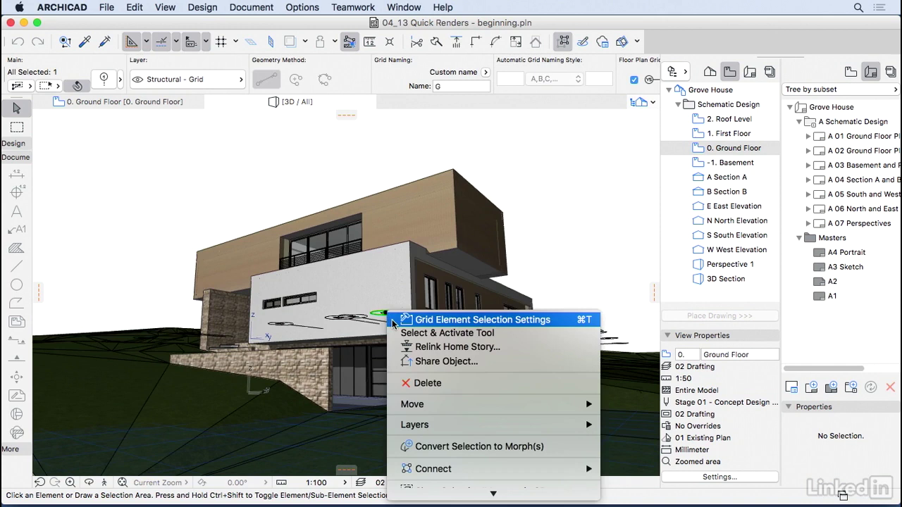
pyautogui.moveTo(435, 426)
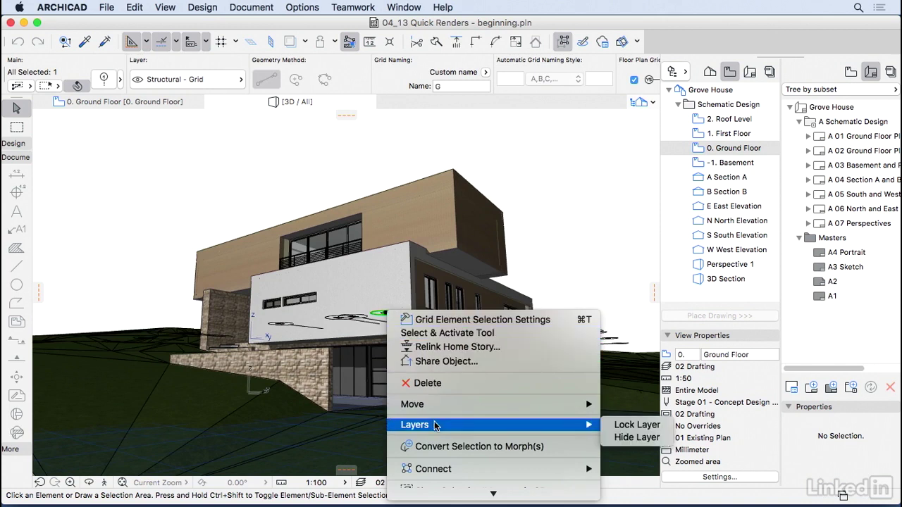
pyautogui.click(634, 438)
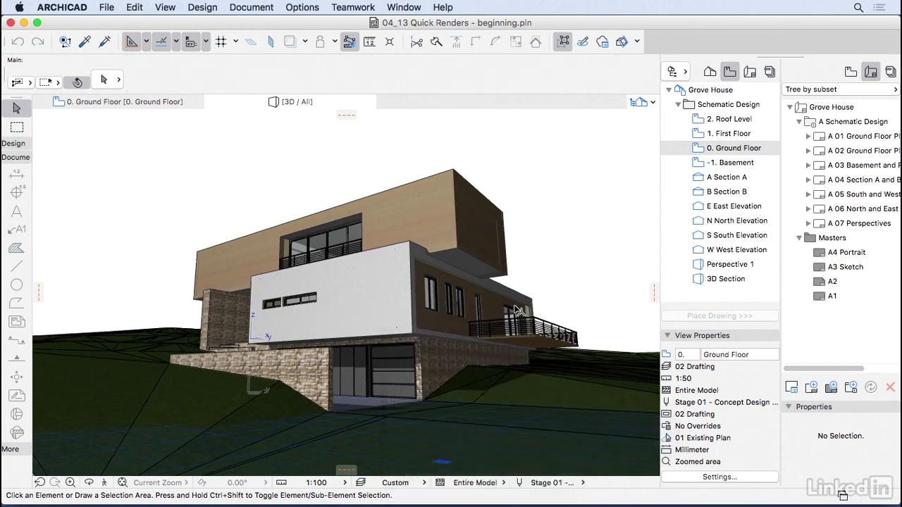
# Create a 'Renders' folder under Schematic Design and save the Generic Perspective view into it
pyautogui.click(850, 72)
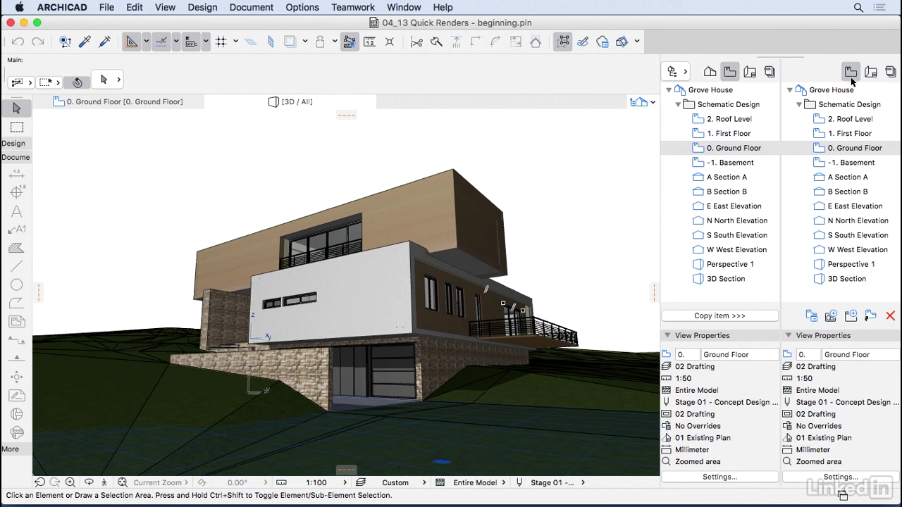
pyautogui.click(713, 72)
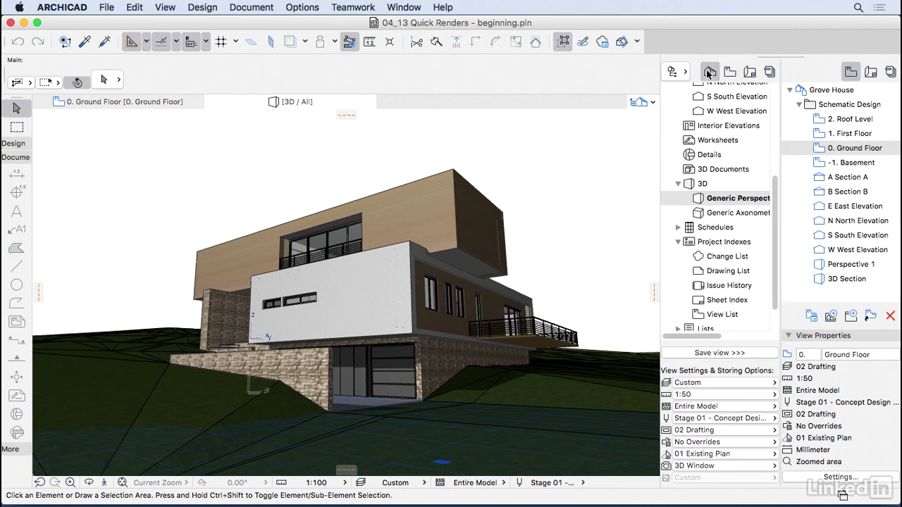
pyautogui.click(832, 106)
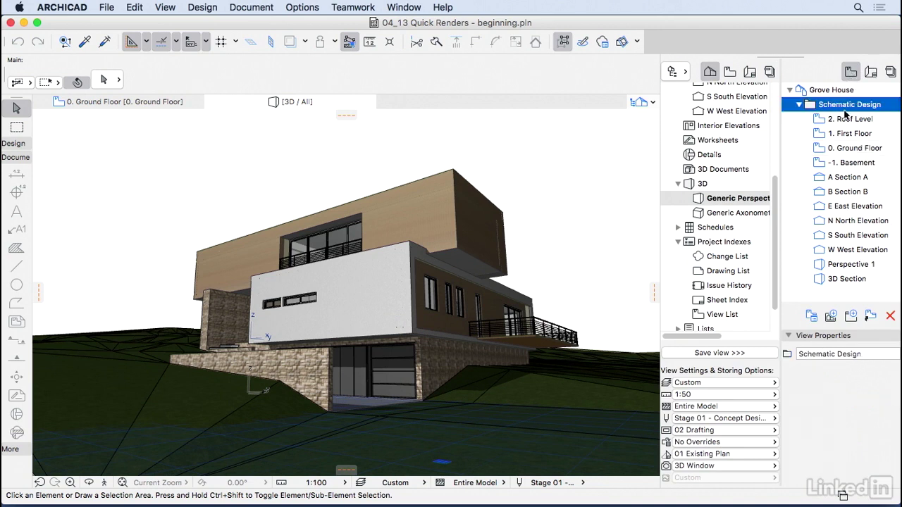
pyautogui.click(852, 318)
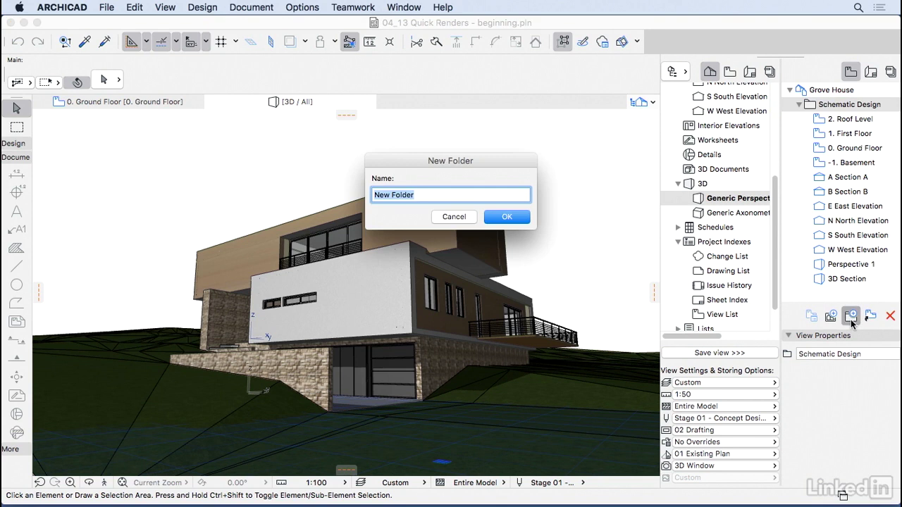
pyautogui.write('Renders')
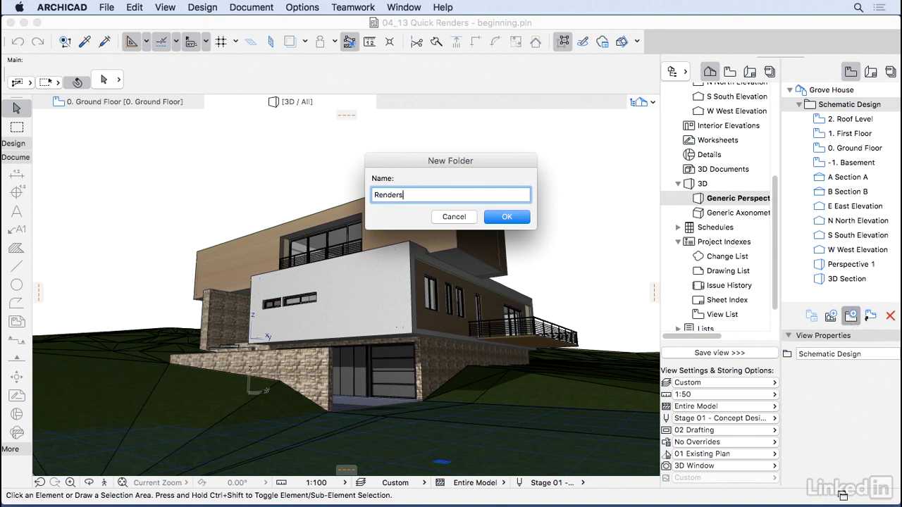
pyautogui.press('Return')
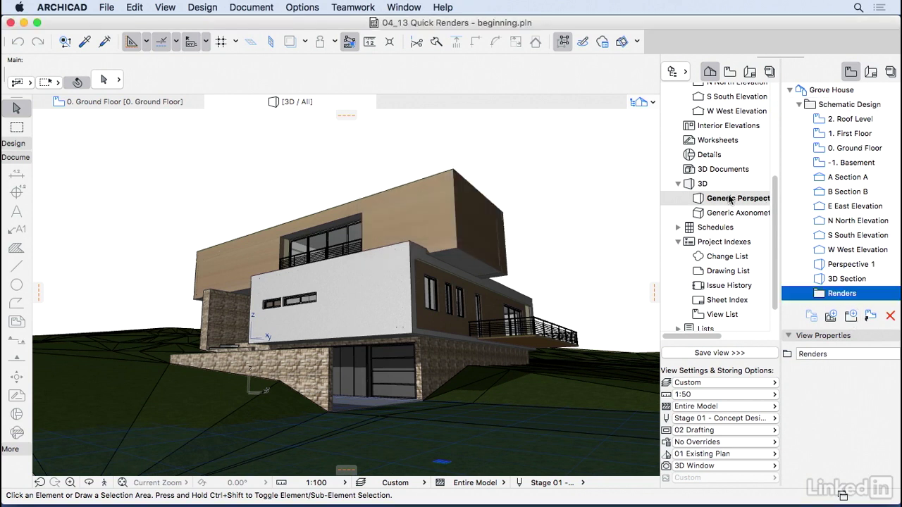
pyautogui.click(745, 202)
pyautogui.moveTo(745, 202); pyautogui.dragTo(839, 294)
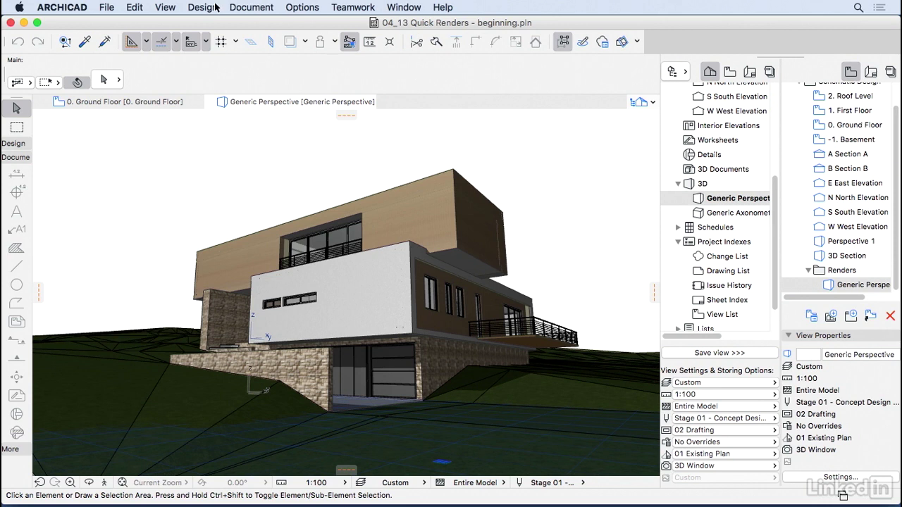
pyautogui.click(241, 7)
pyautogui.moveTo(320, 202)
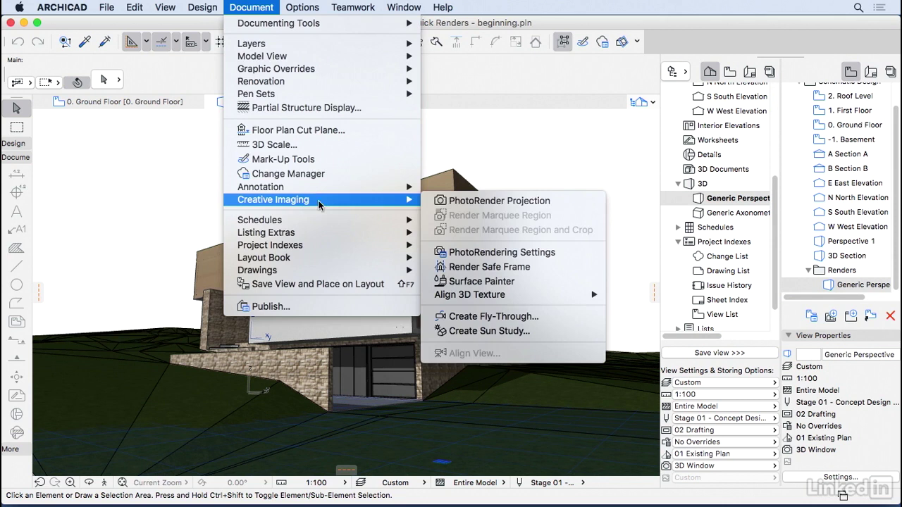
pyautogui.click(504, 205)
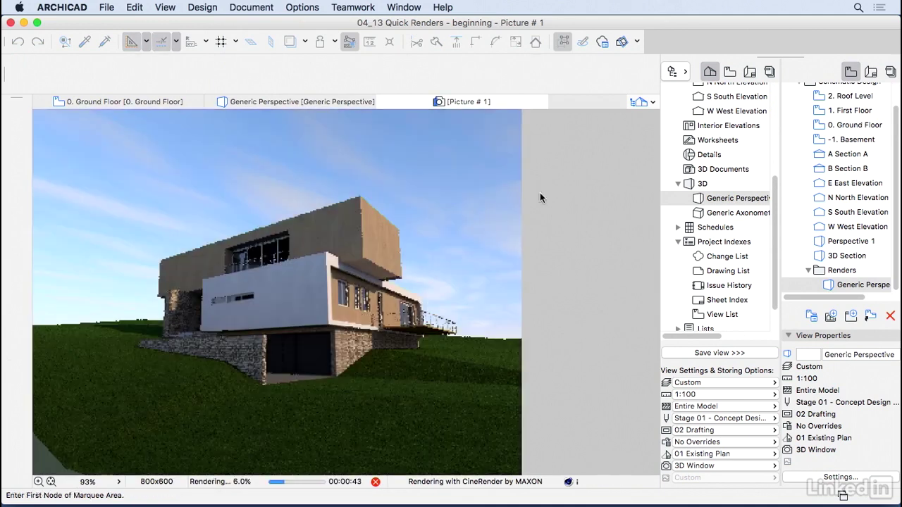
pyautogui.click(377, 484)
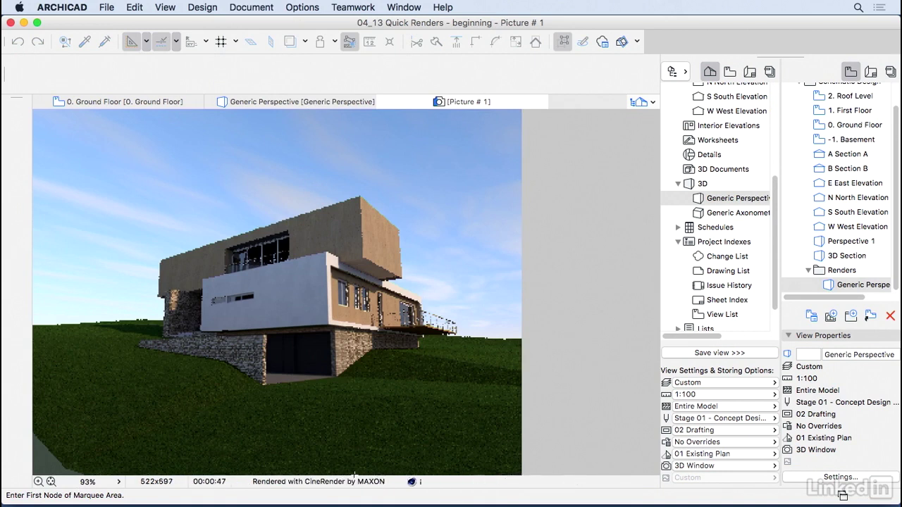
pyautogui.click(381, 102)
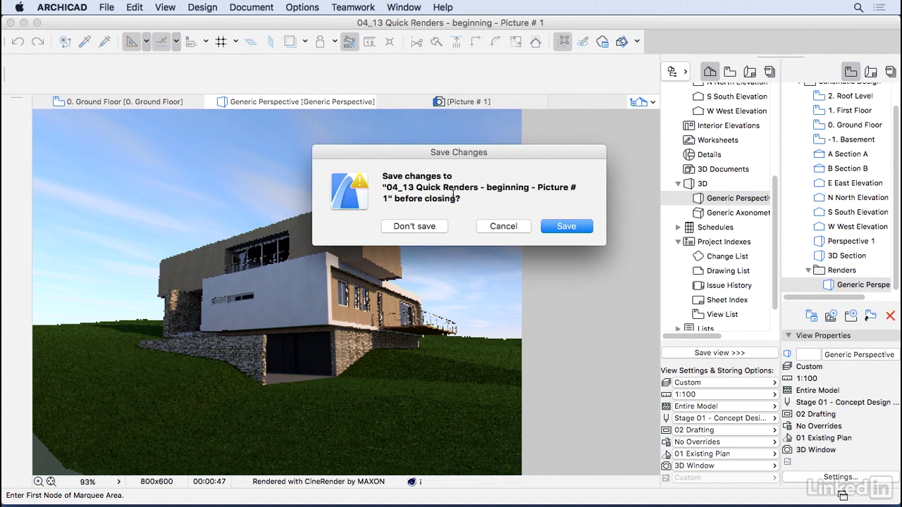
pyautogui.click(430, 226)
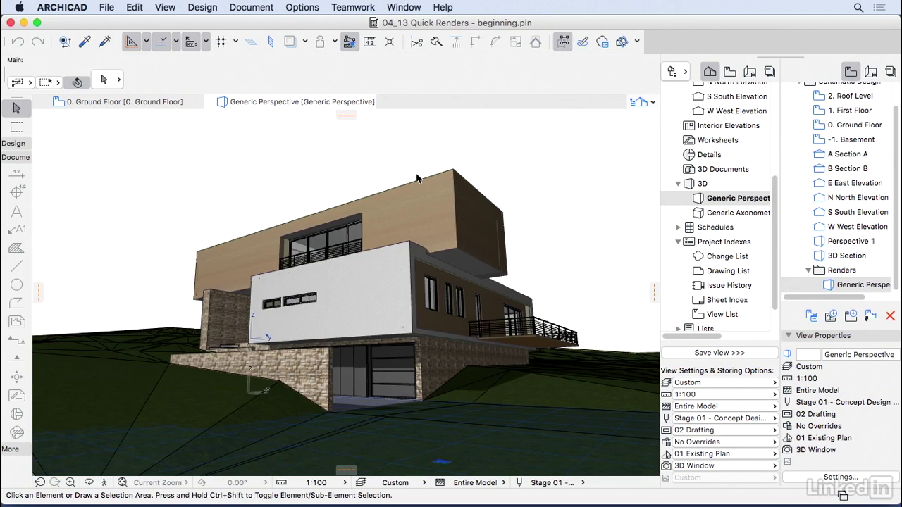
# Open the PhotoRendering Settings palette from the Document menu
pyautogui.click(317, 6)
pyautogui.moveTo(271, 8)
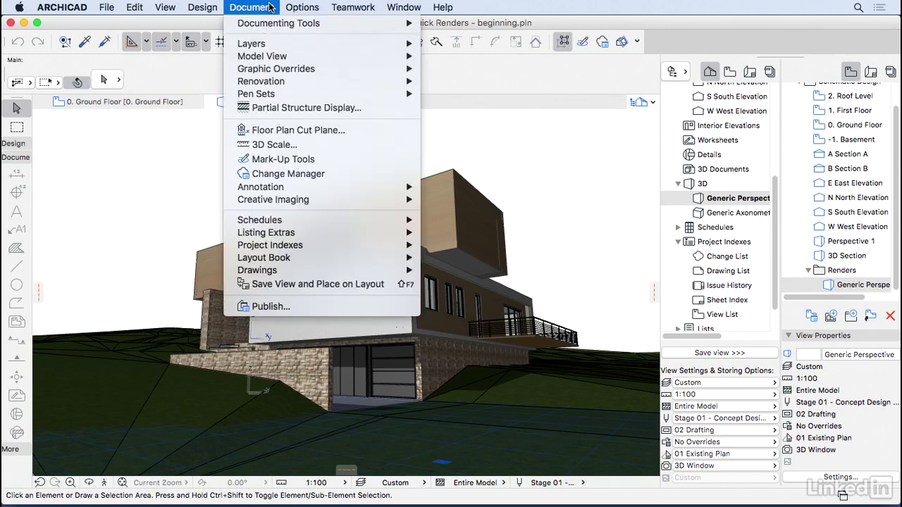
pyautogui.moveTo(321, 202)
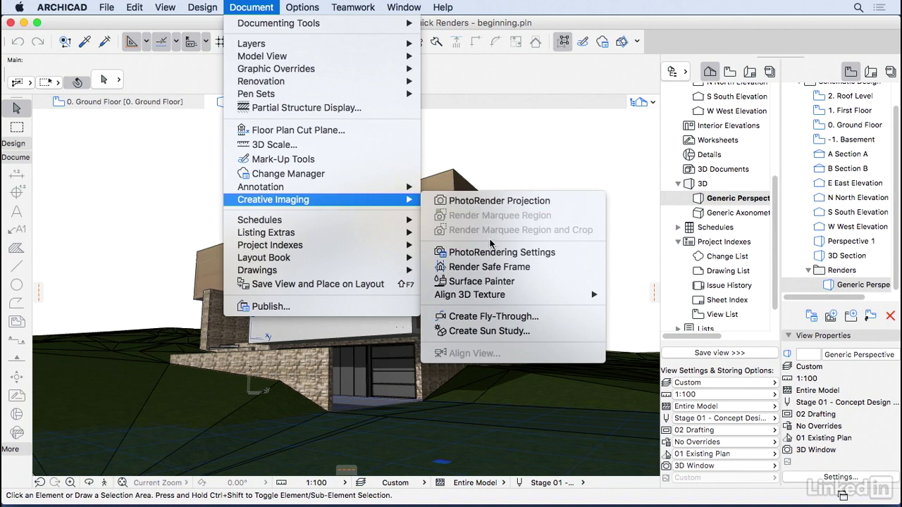
pyautogui.click(535, 254)
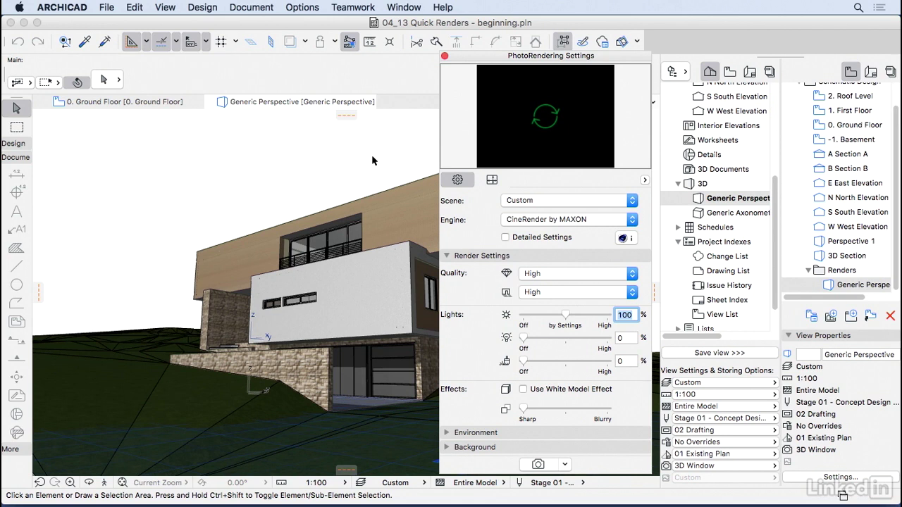
# Refresh the preview and choose the Outdoor Daylight Fast (Physical) scene preset
pyautogui.click(552, 119)
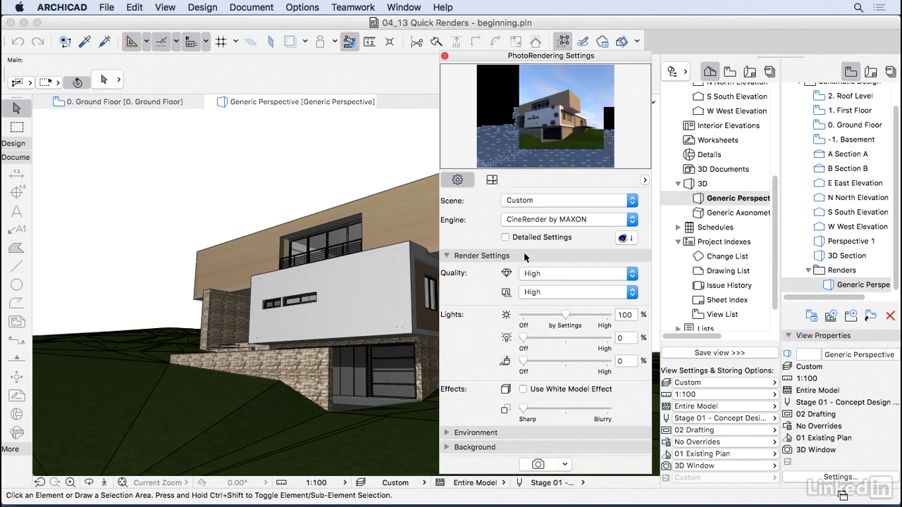
pyautogui.click(556, 201)
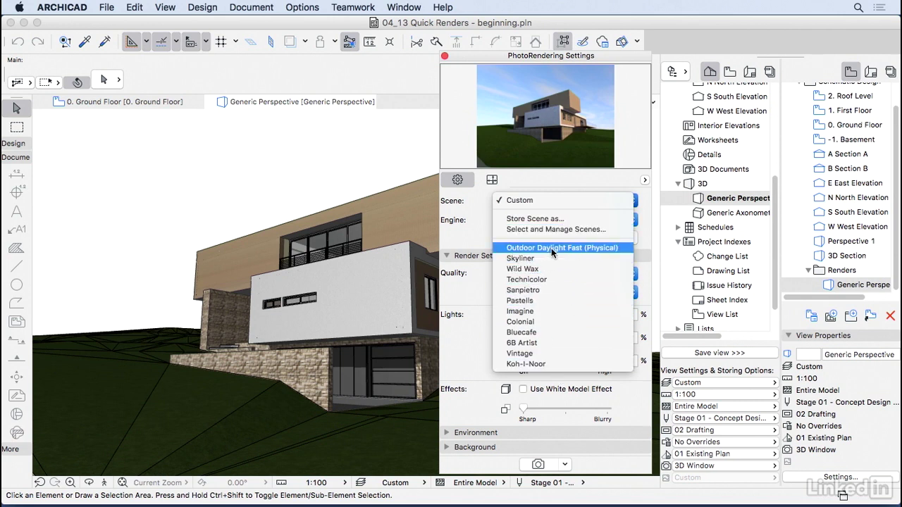
pyautogui.click(578, 248)
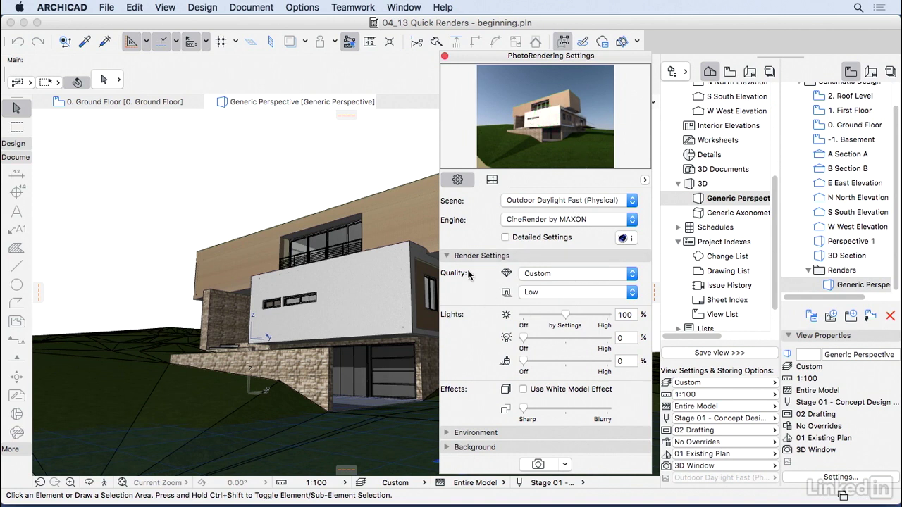
# Set both render quality levels to Low
pyautogui.click(550, 274)
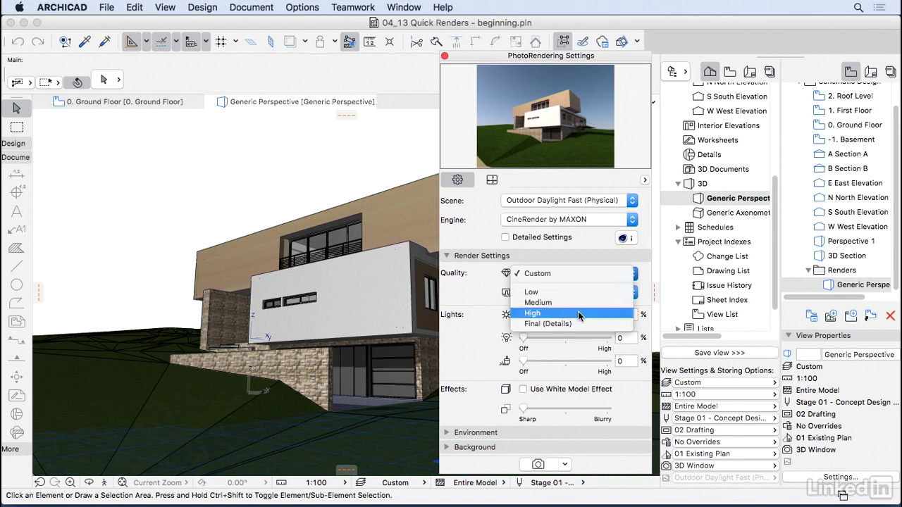
pyautogui.click(576, 313)
pyautogui.click(553, 297)
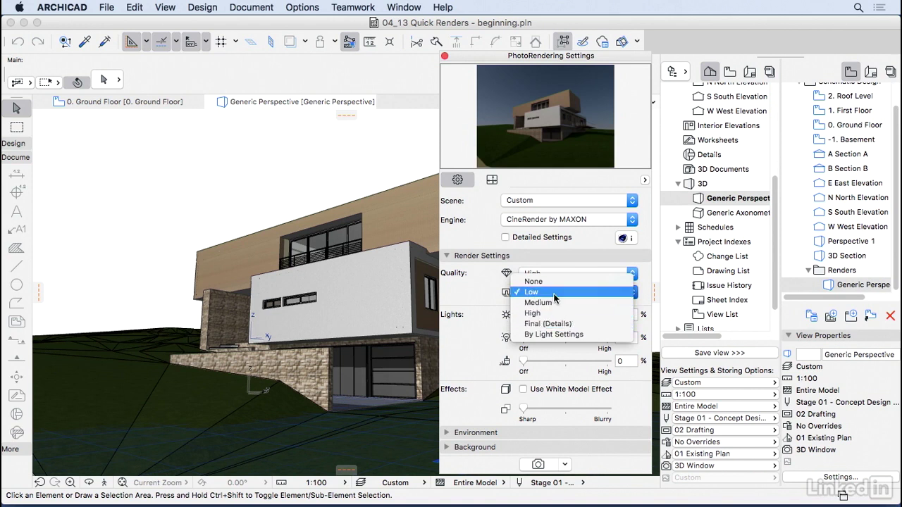
pyautogui.click(543, 273)
pyautogui.click(542, 273)
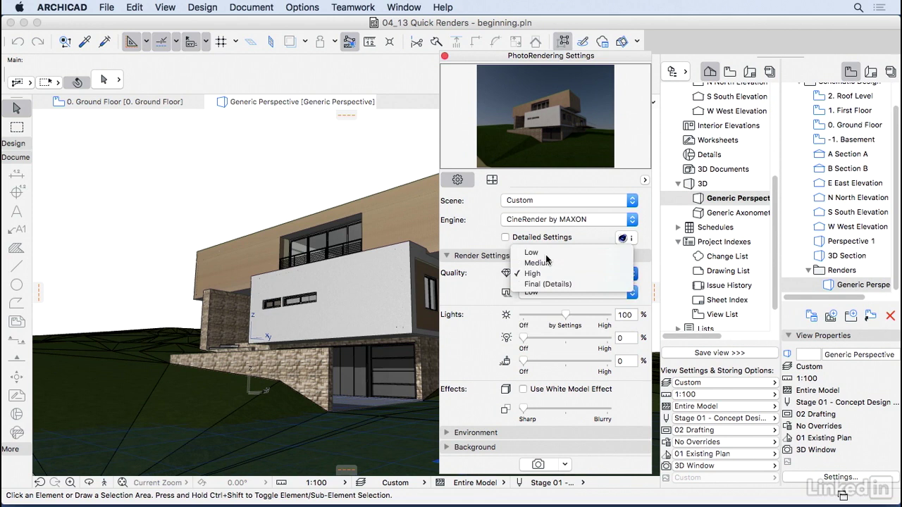
pyautogui.click(534, 248)
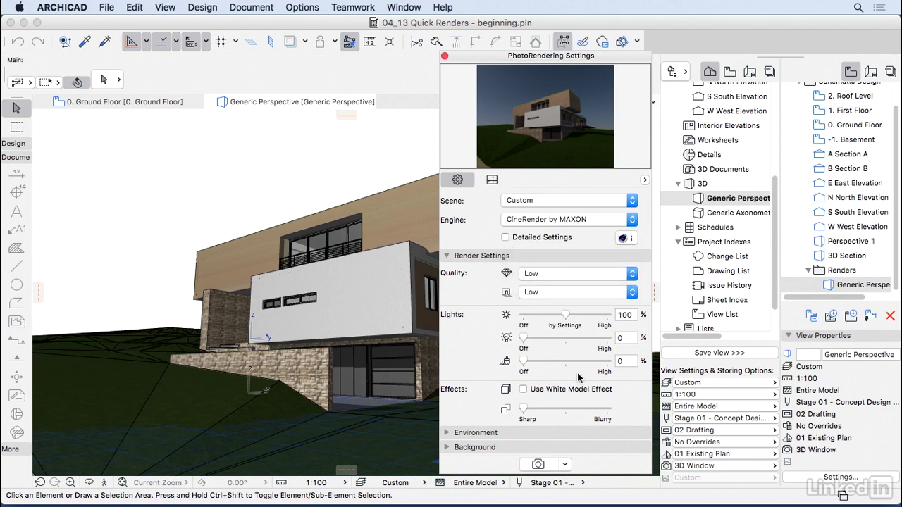
# Preview the white model effect, then switch it off for a colour render
pyautogui.click(523, 389)
pyautogui.press('super+alt+shift+r')
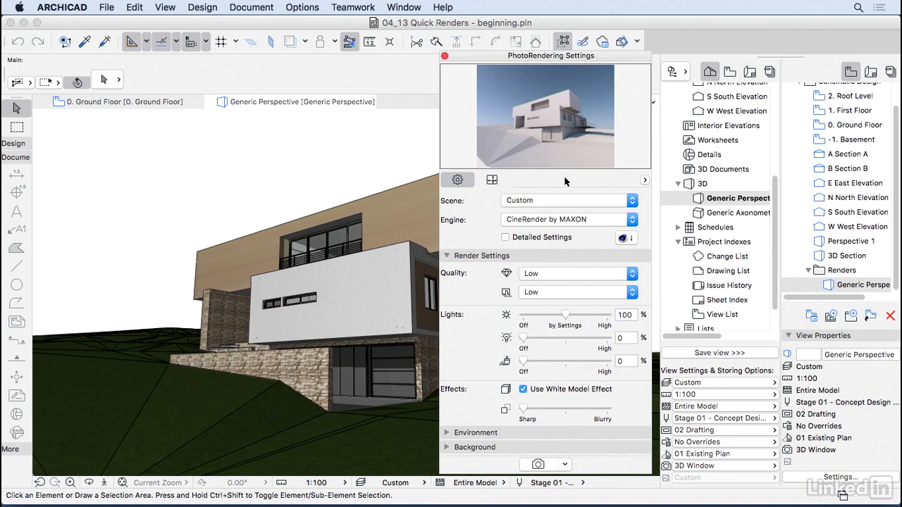
pyautogui.click(527, 391)
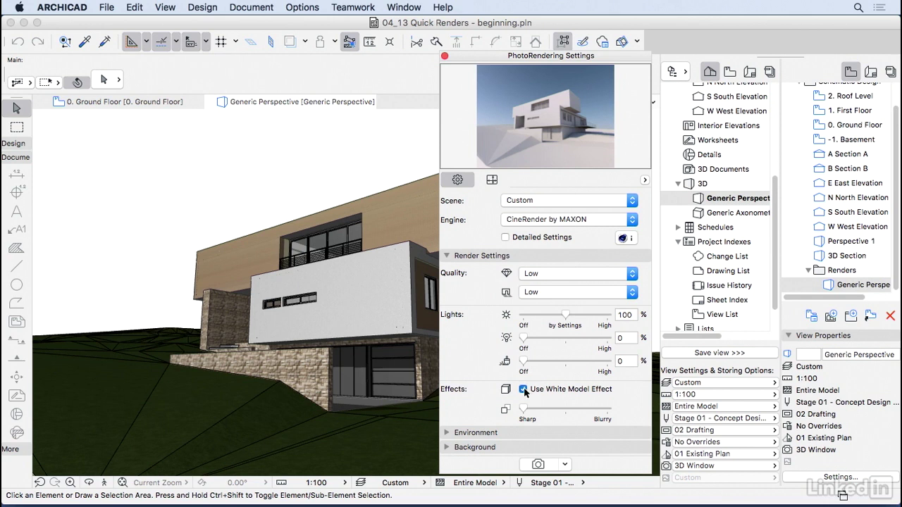
# Choose the Cirrus weather preset in the Environment settings
pyautogui.click(513, 430)
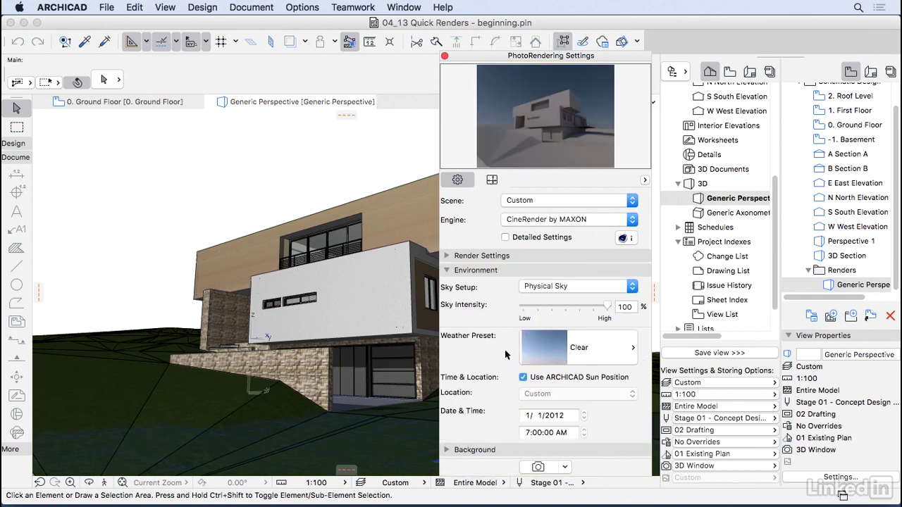
pyautogui.click(618, 347)
pyautogui.scroll(-2, 704, 395)
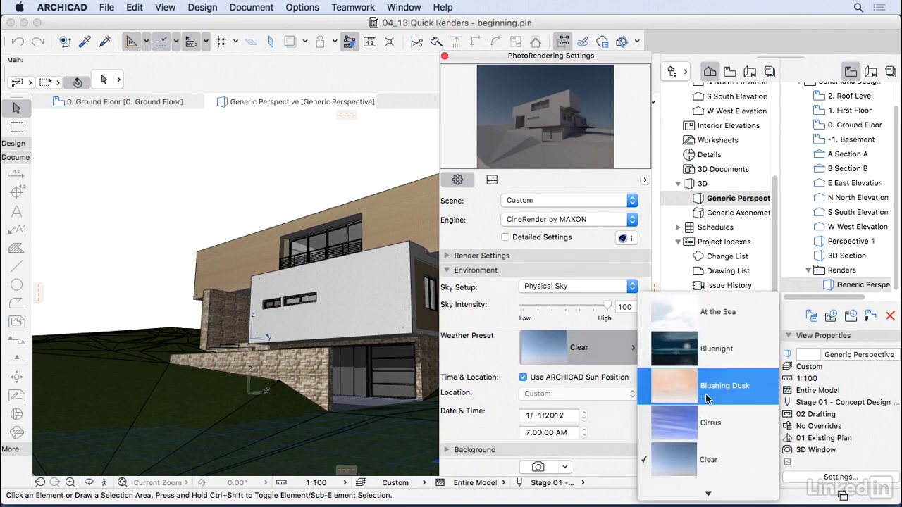
pyautogui.scroll(-3, 705, 395)
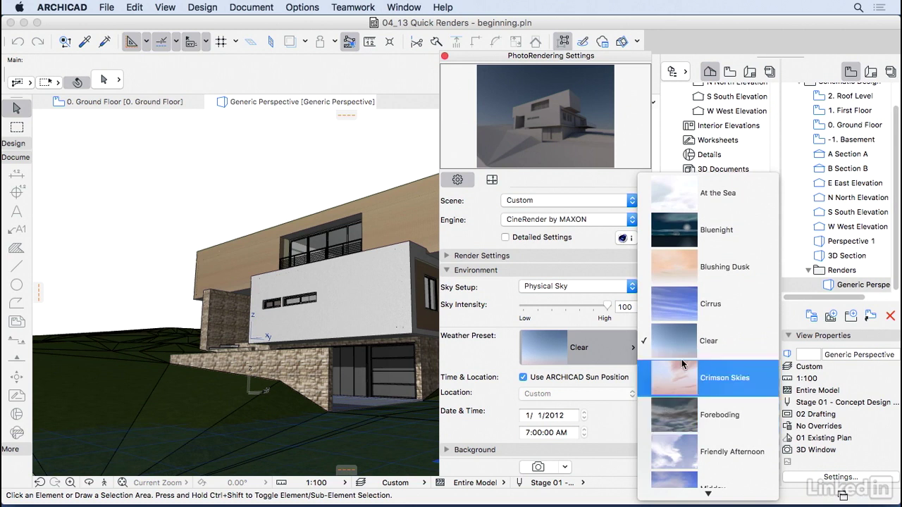
pyautogui.click(720, 308)
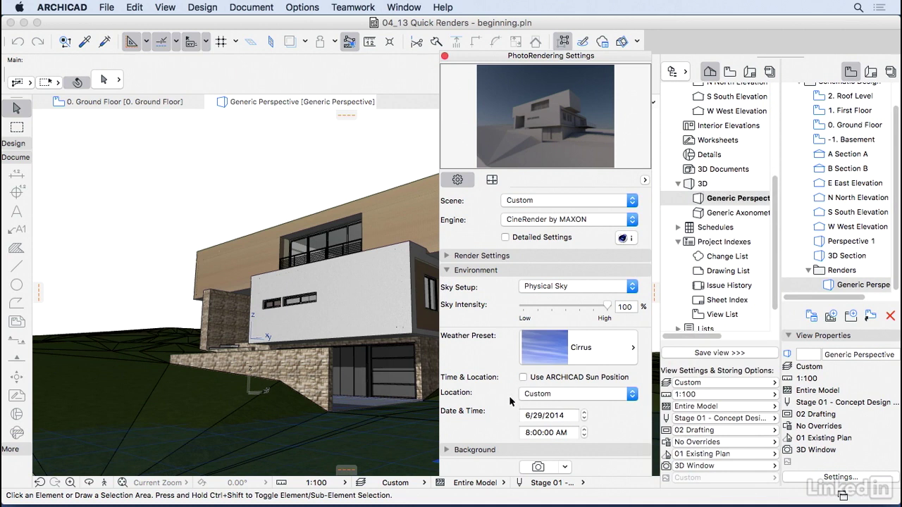
# Refresh the preview render and rotate it to see the house from another angle
pyautogui.click(562, 118)
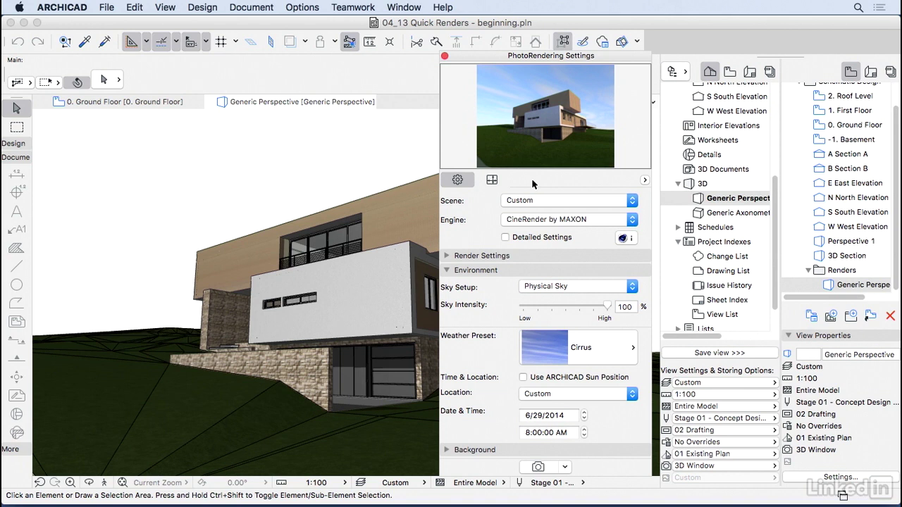
pyautogui.moveTo(503, 118)
pyautogui.mouseDown()
pyautogui.moveTo(596, 126)
pyautogui.moveTo(513, 131)
pyautogui.mouseUp()
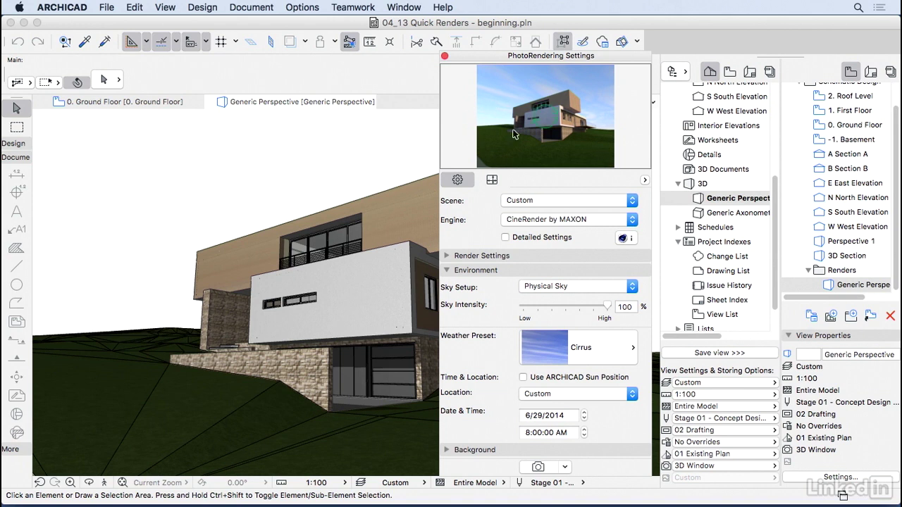
pyautogui.click(514, 255)
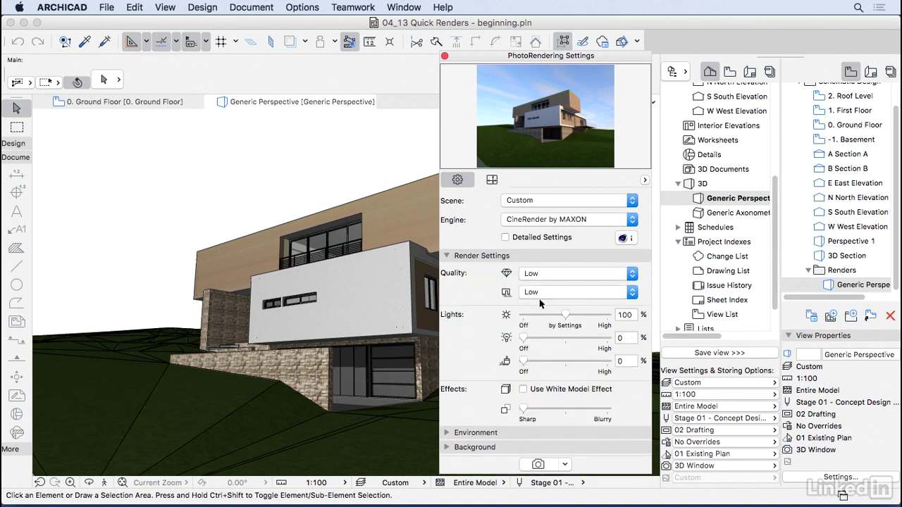
# Render the final 800x600 picture and close the PhotoRendering Settings palette
pyautogui.click(547, 469)
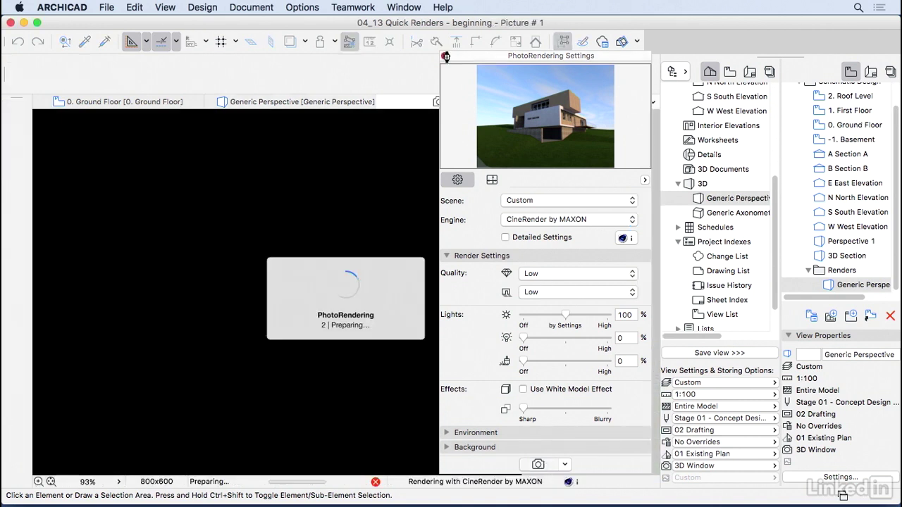
pyautogui.click(444, 56)
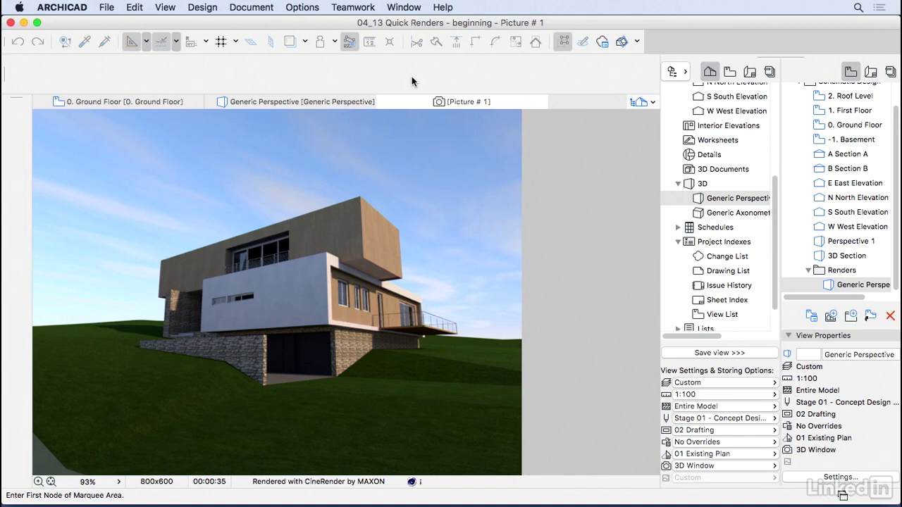
pyautogui.click(111, 7)
# Save the rendered picture to the Desktop as a TIFF image named 'Perspective 1'
pyautogui.click(169, 104)
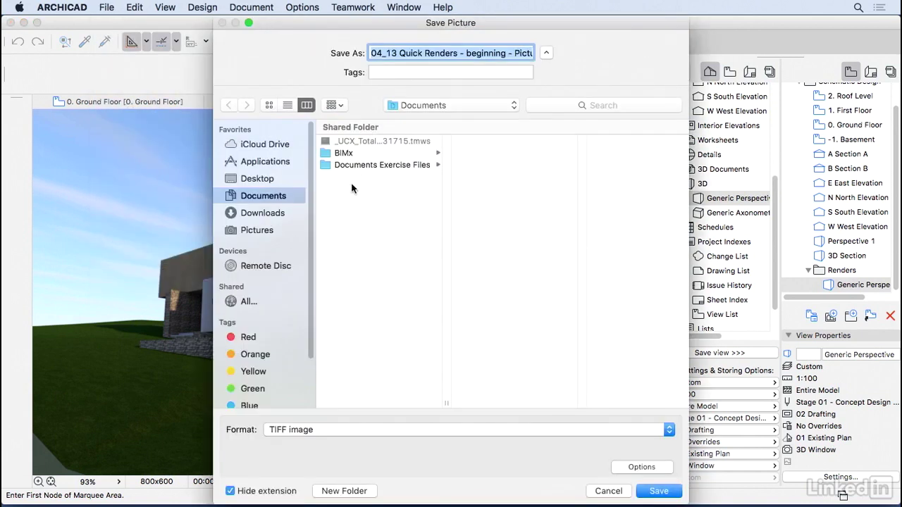
pyautogui.click(338, 429)
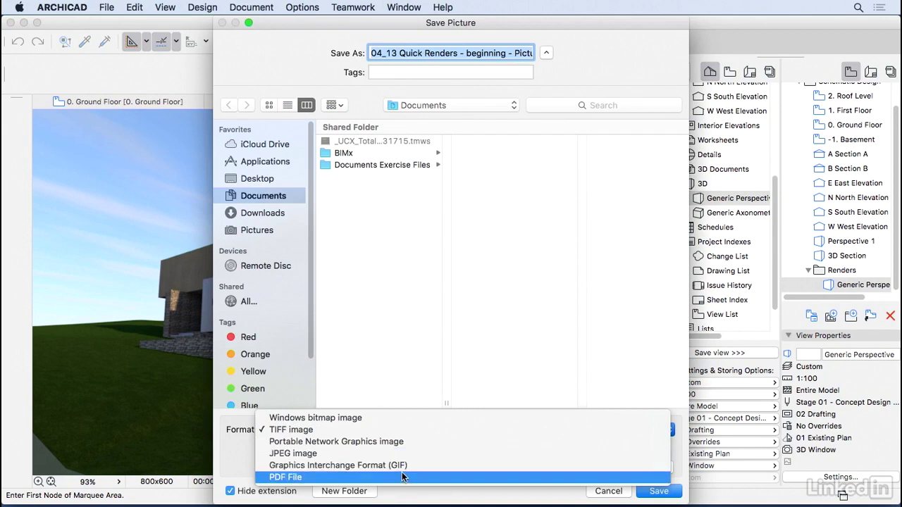
pyautogui.click(277, 178)
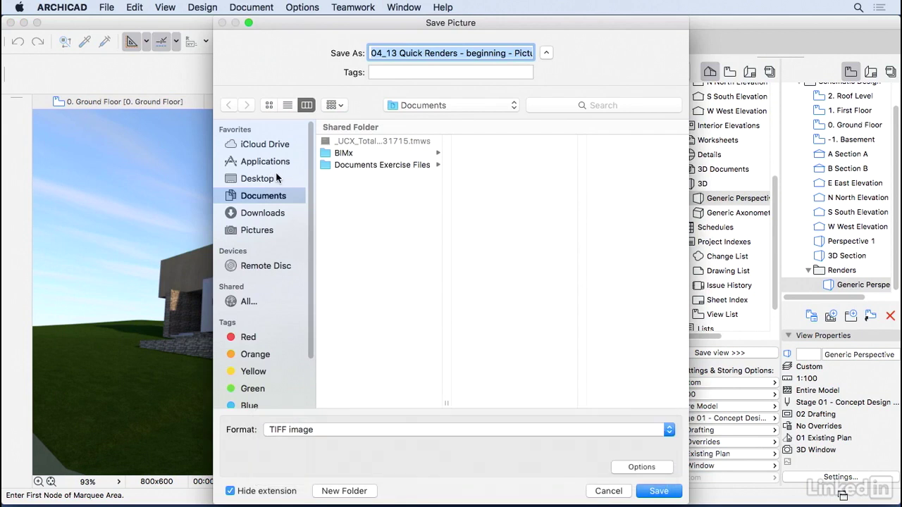
pyautogui.click(283, 178)
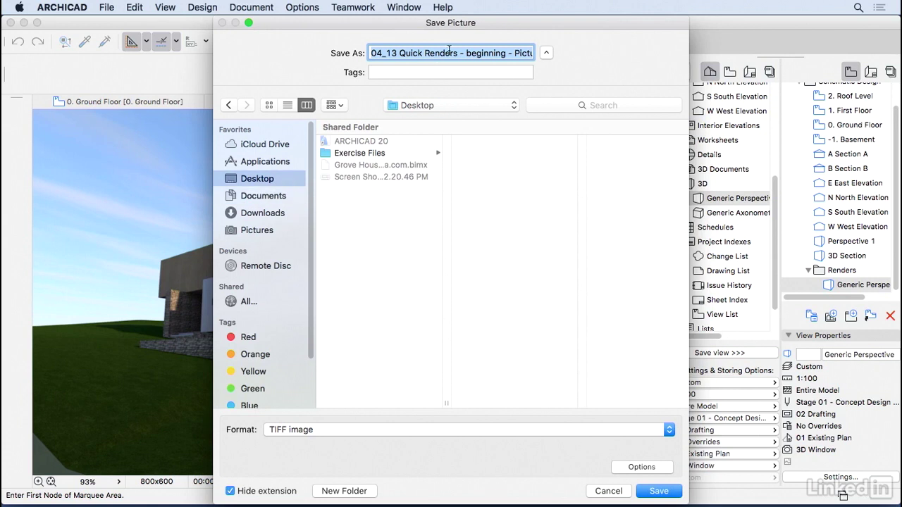
pyautogui.write('Perspe')
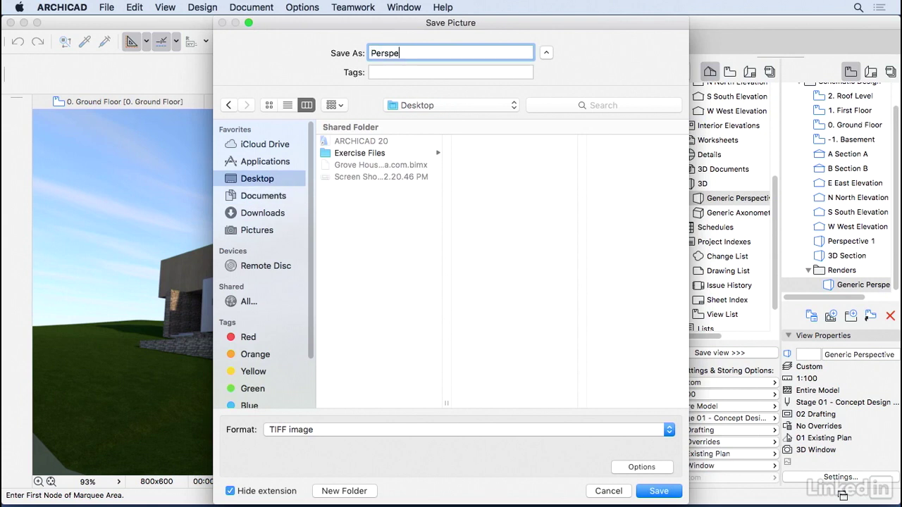
pyautogui.write('ctive 1')
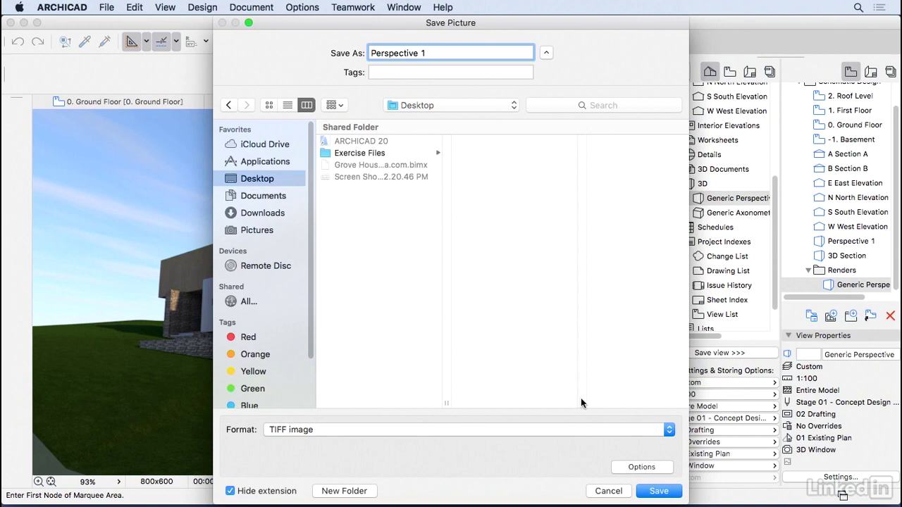